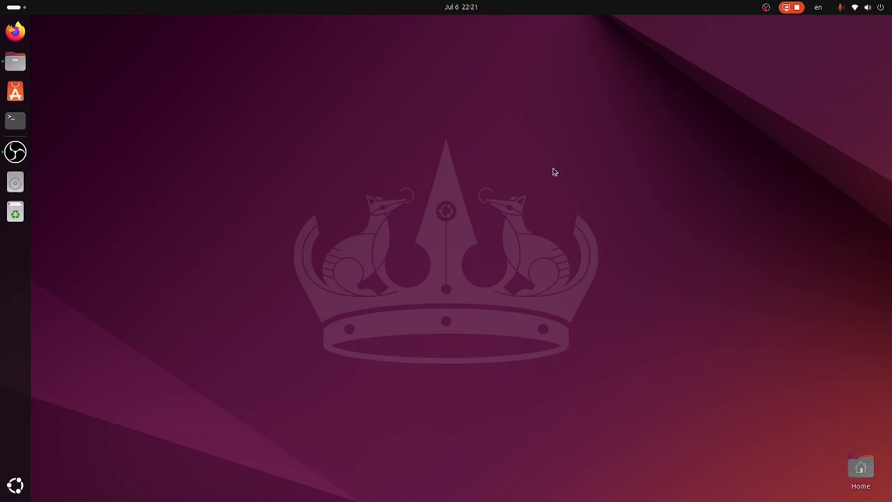
Step: Launch Ubuntu Settings from the system menu and centre its window on the Printers page
left_click(870, 15)
left_click(742, 36)
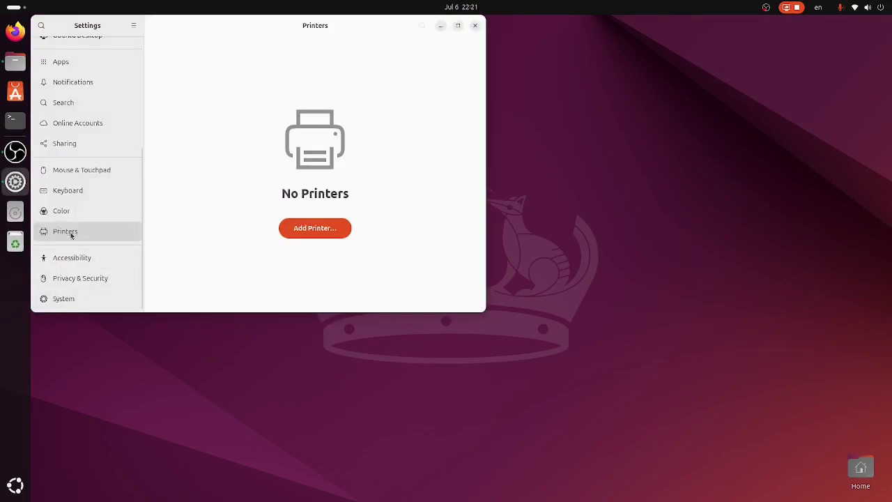
left_click_drag(265, 23, 437, 96)
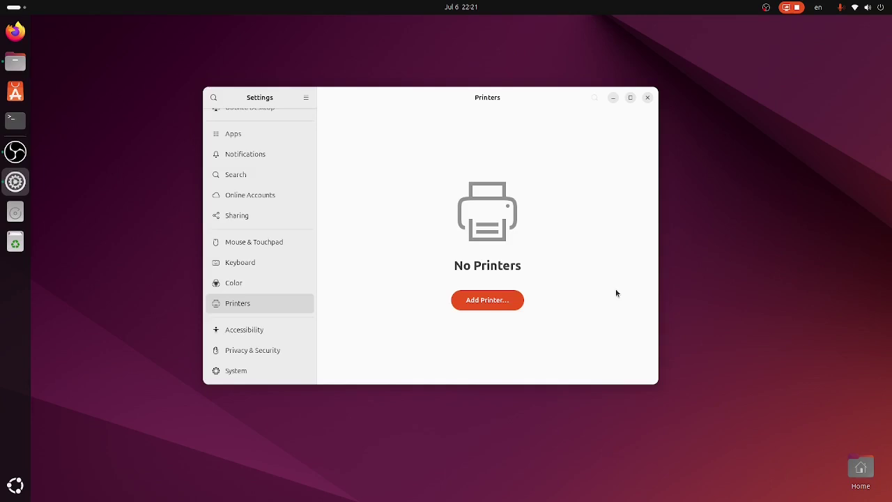
left_click(494, 301)
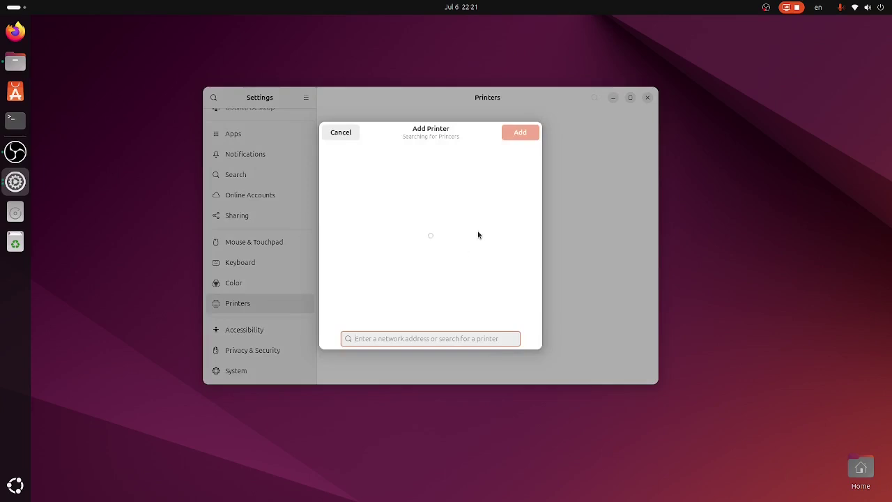
left_click(342, 133)
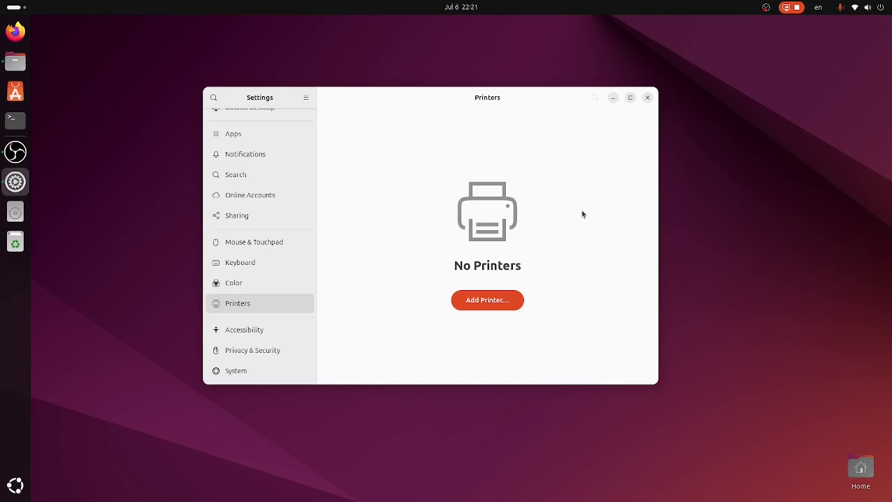
Step: Add the detected L3250 printer so EPSON_L3250_Series appears as Ready
left_click(501, 301)
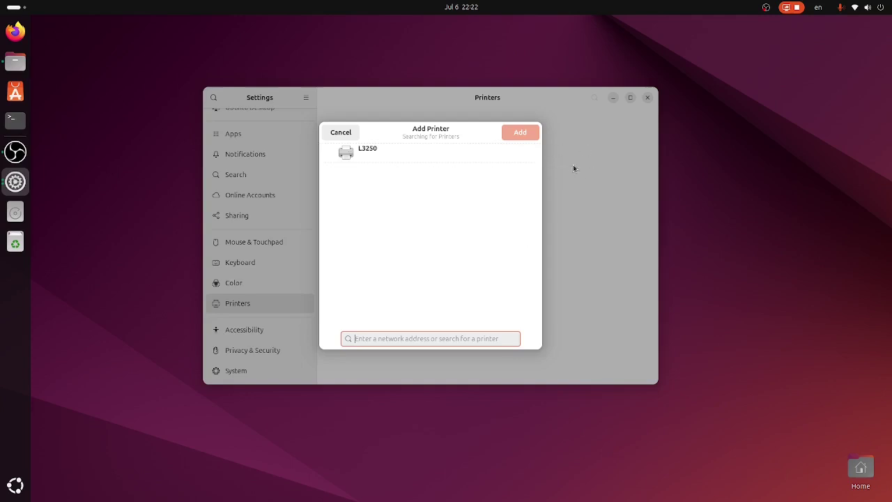
left_click(340, 132)
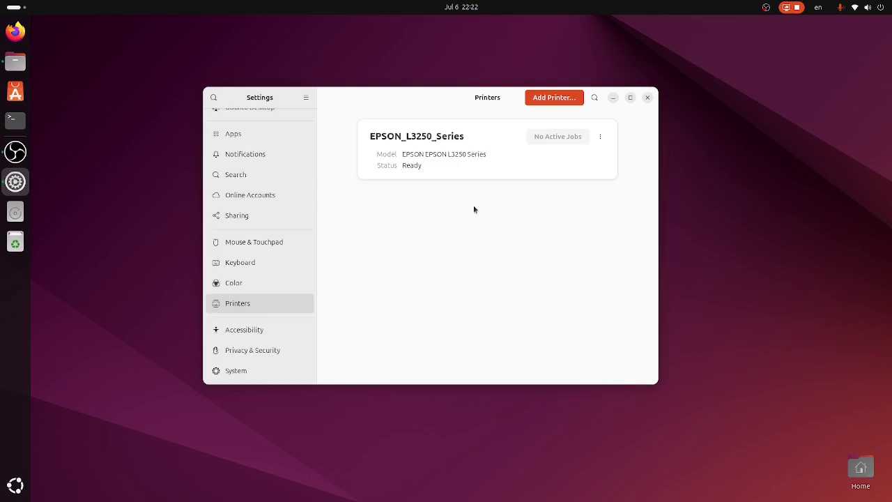
Step: In the EPSON printer's Printing Options, set Print Color Mode to Color and Print Quality to High
left_click(599, 138)
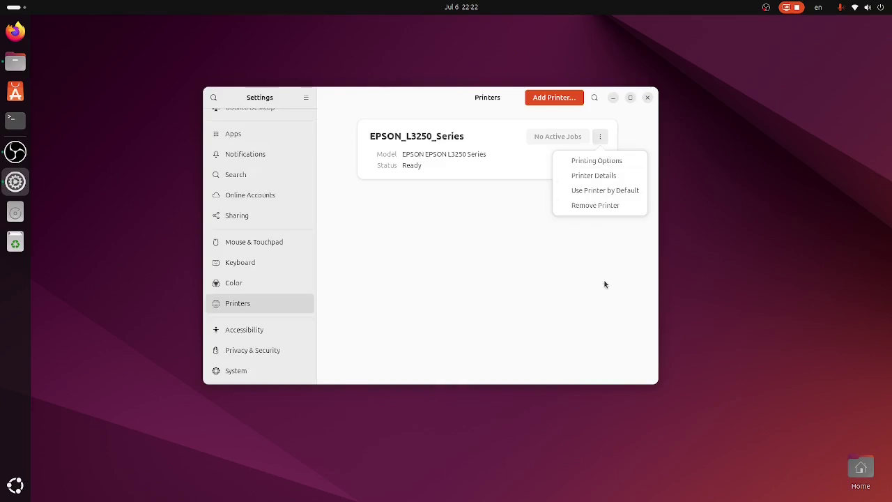
left_click(594, 161)
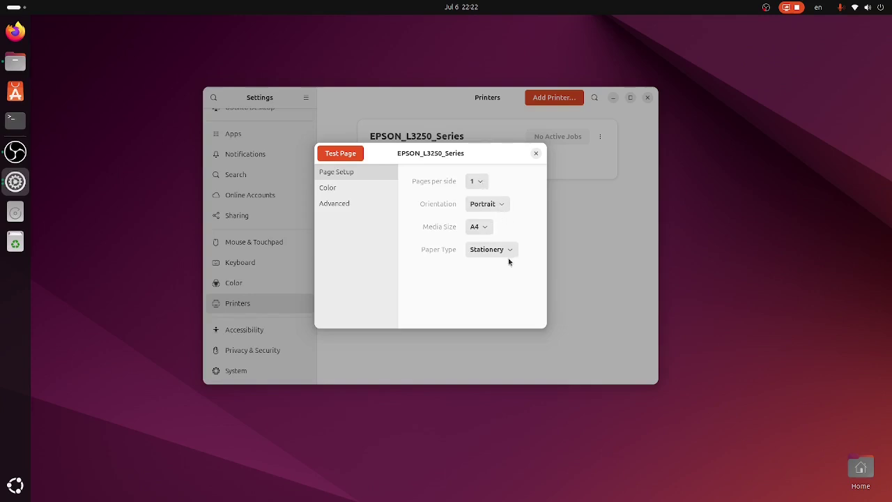
left_click(326, 189)
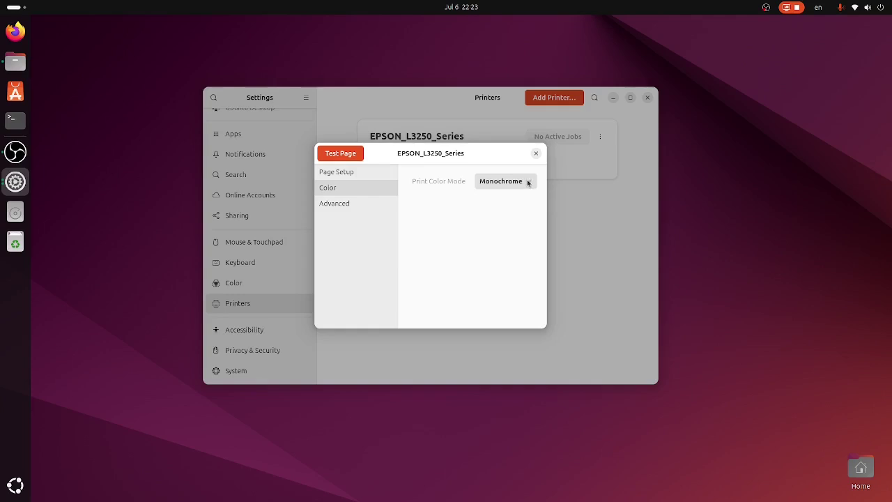
left_click(529, 183)
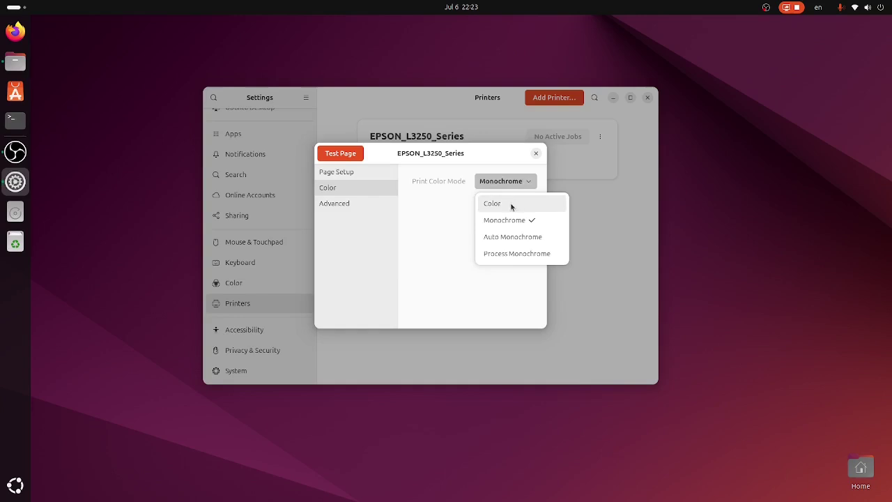
left_click(511, 205)
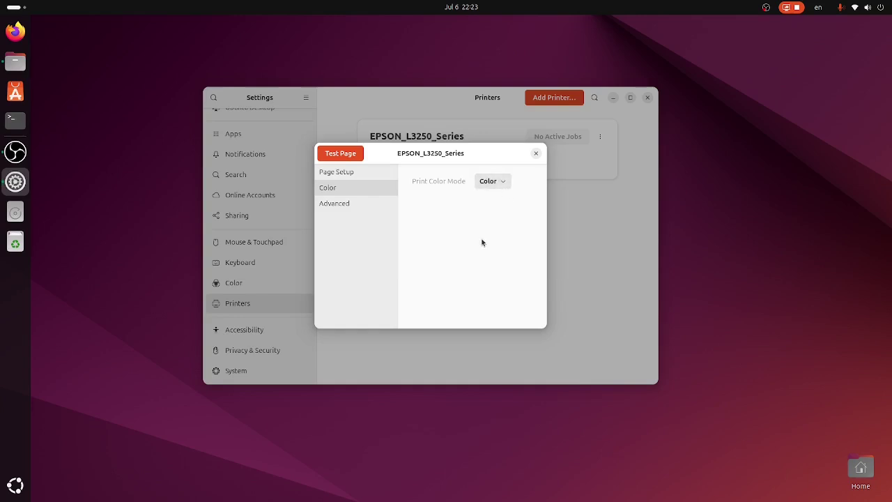
left_click(346, 202)
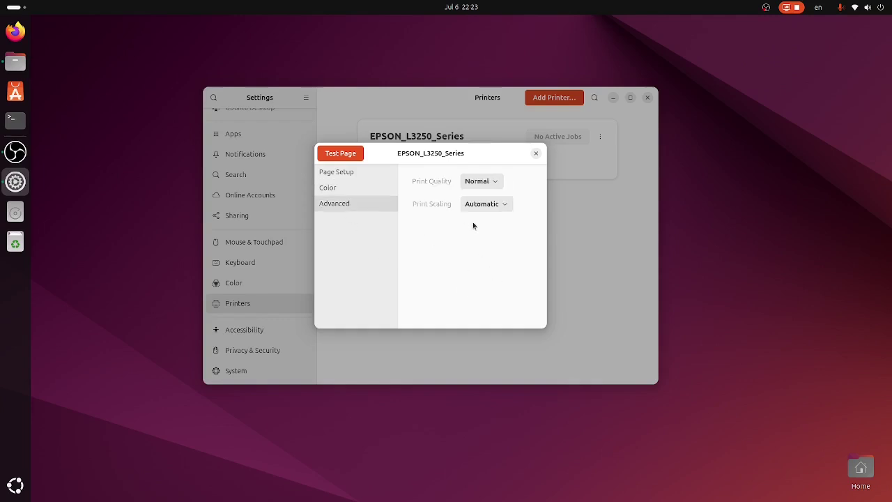
left_click(493, 181)
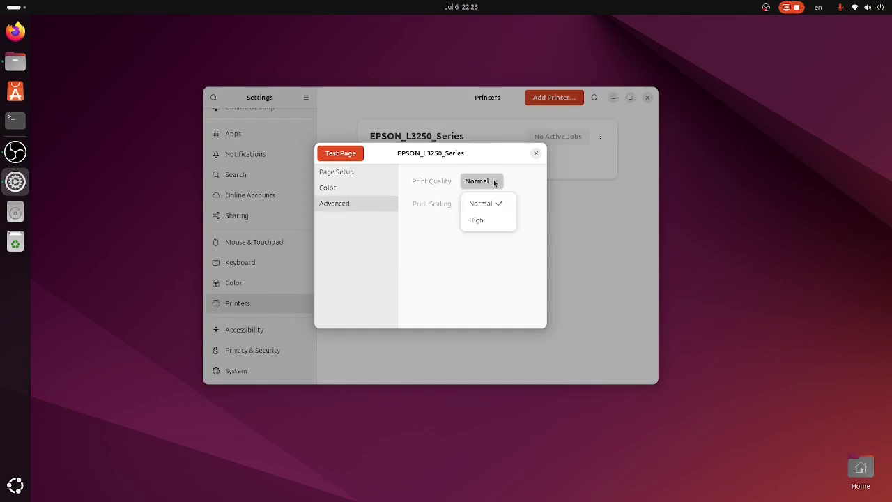
left_click(486, 221)
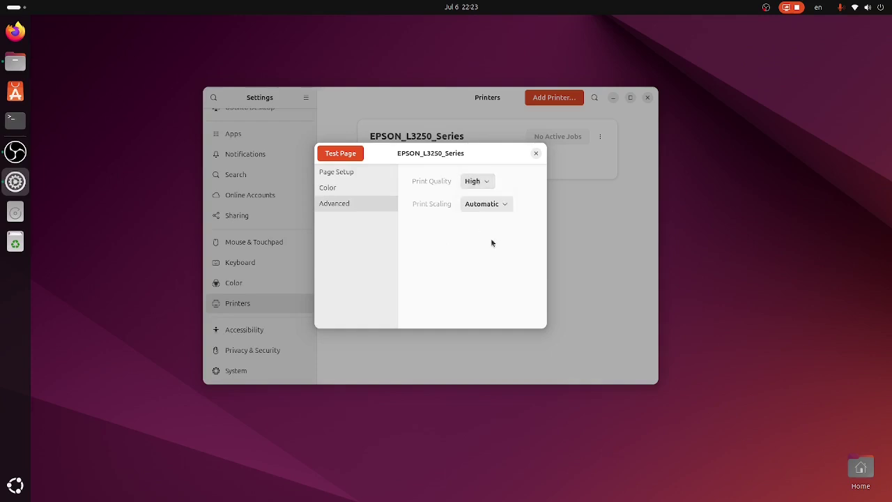
Step: Close the printing options, attempt to remove the EPSON printer, and force-quit the frozen Settings
left_click(536, 153)
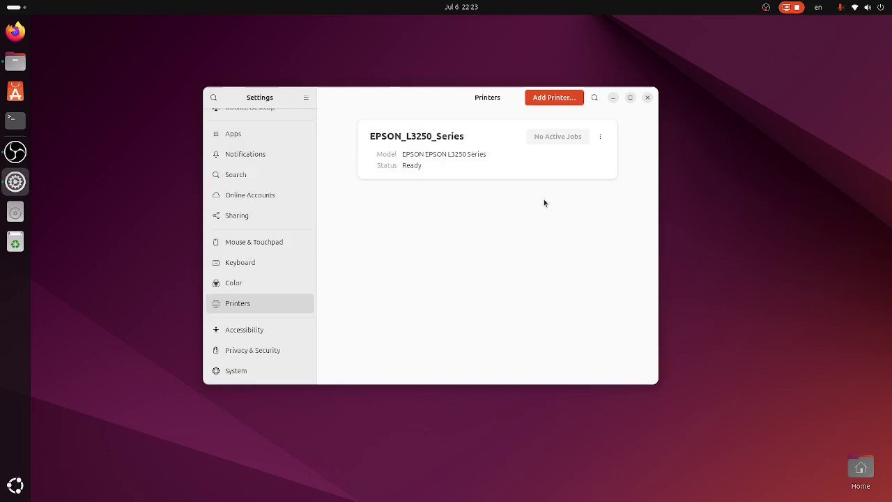
left_click(601, 136)
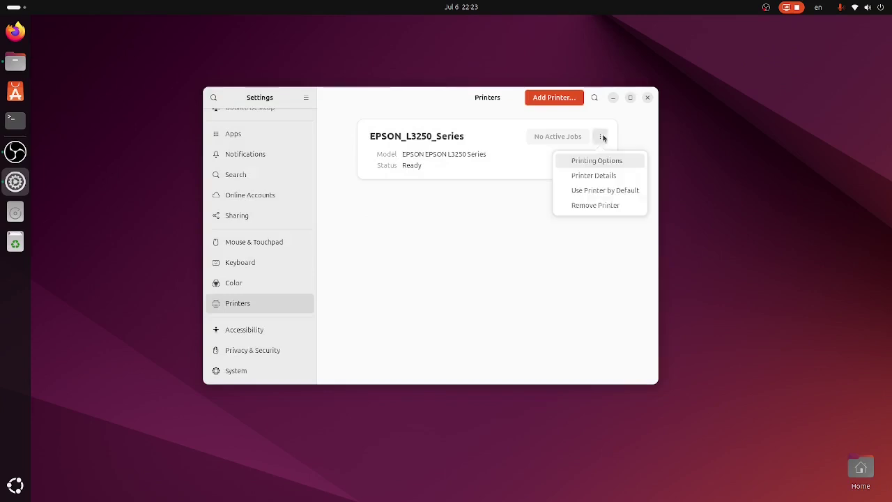
left_click(595, 209)
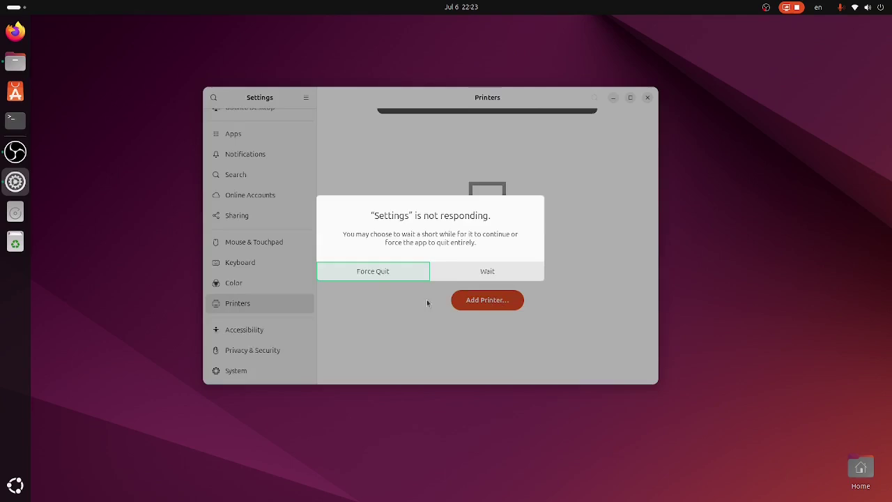
left_click(381, 273)
Step: Reopen and centre Settings, dismiss the crash report, and remove EPSON_L3250_Series
left_click(864, 7)
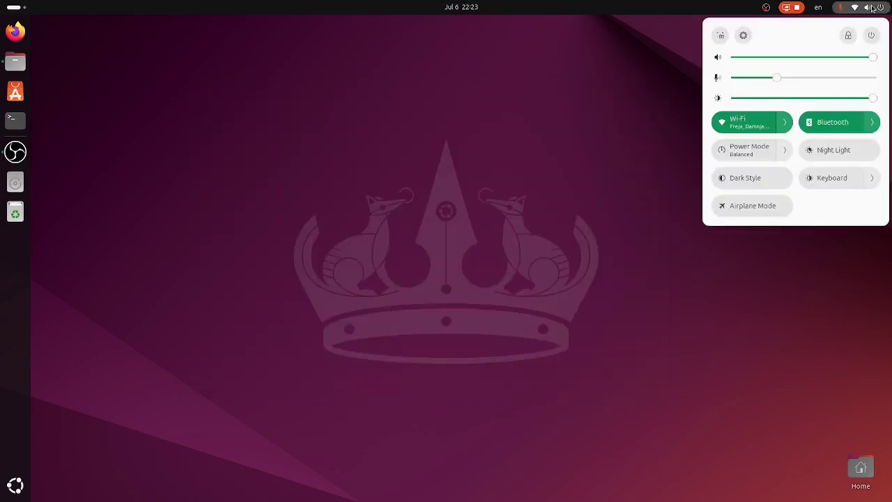
left_click(743, 36)
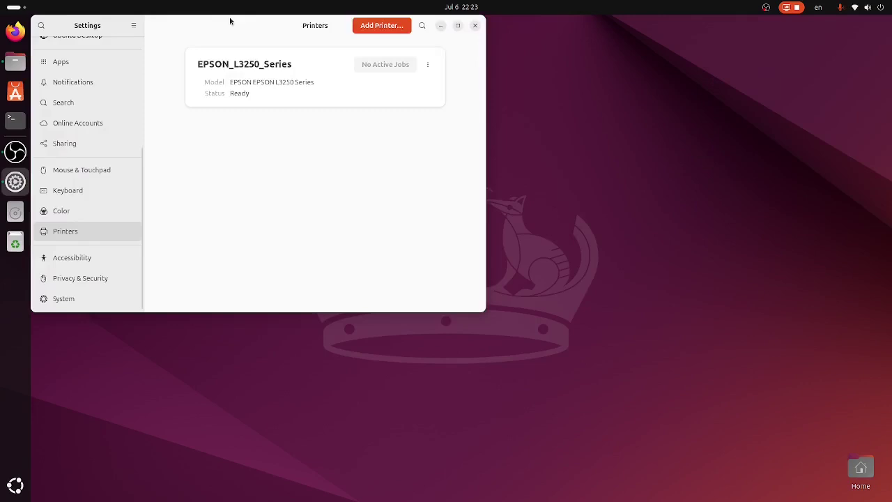
left_click_drag(232, 20, 398, 131)
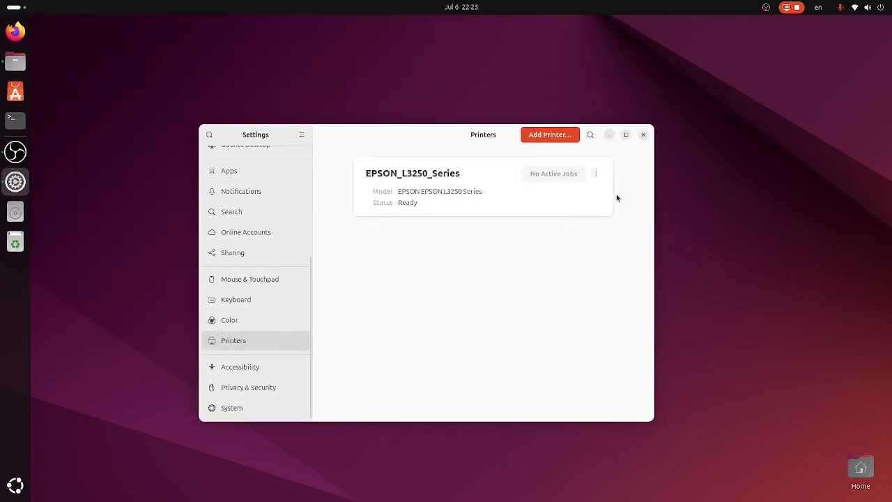
left_click(596, 173)
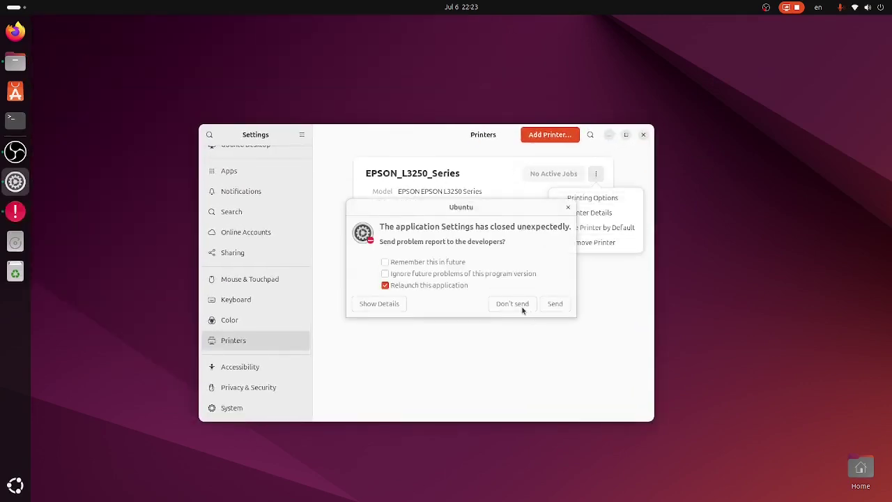
left_click(512, 304)
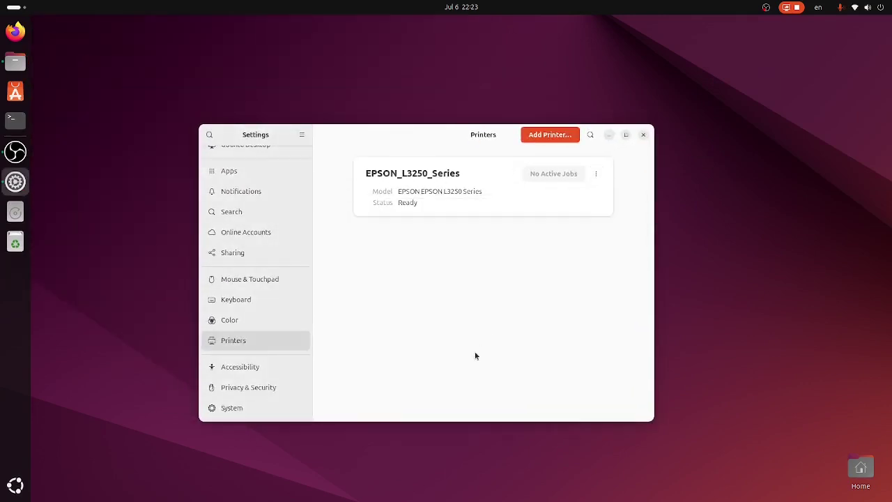
left_click(592, 172)
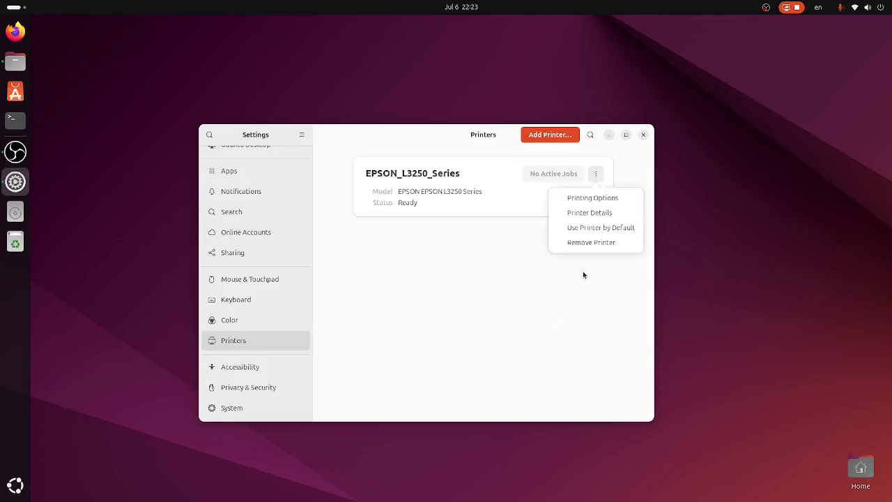
left_click(590, 244)
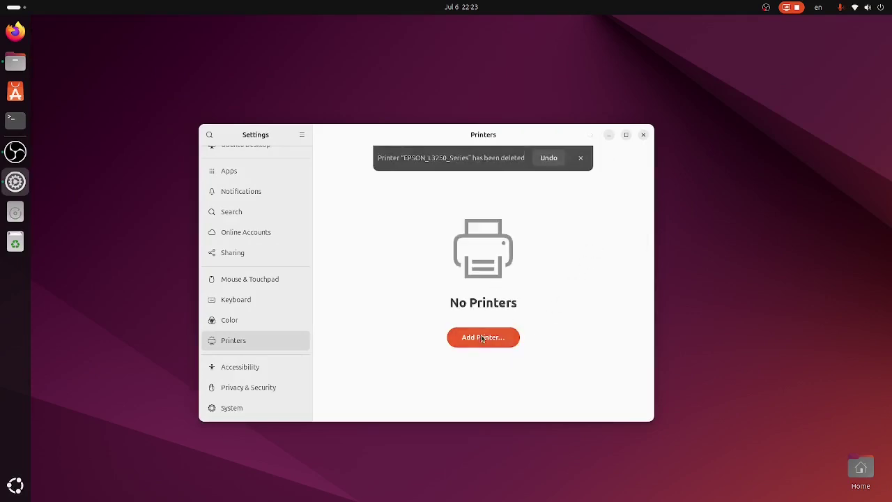
Step: Re-add the L3250 printer found at the EPSON network address
left_click(480, 338)
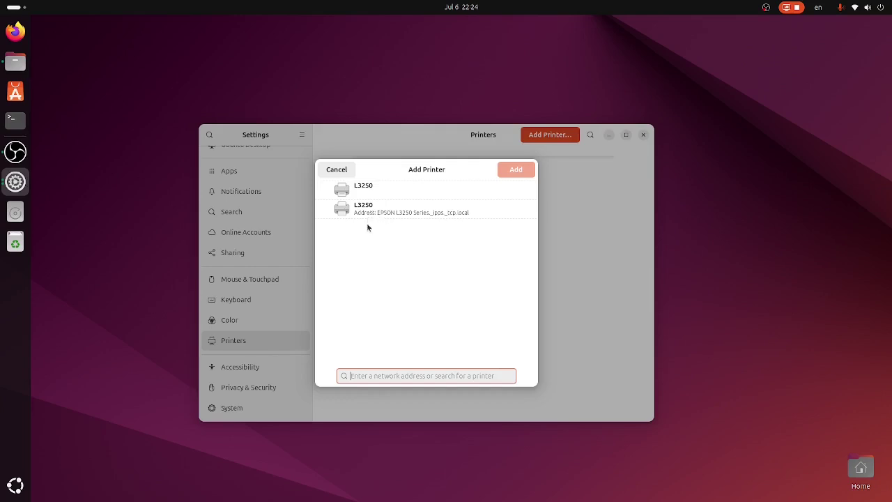
left_click(411, 216)
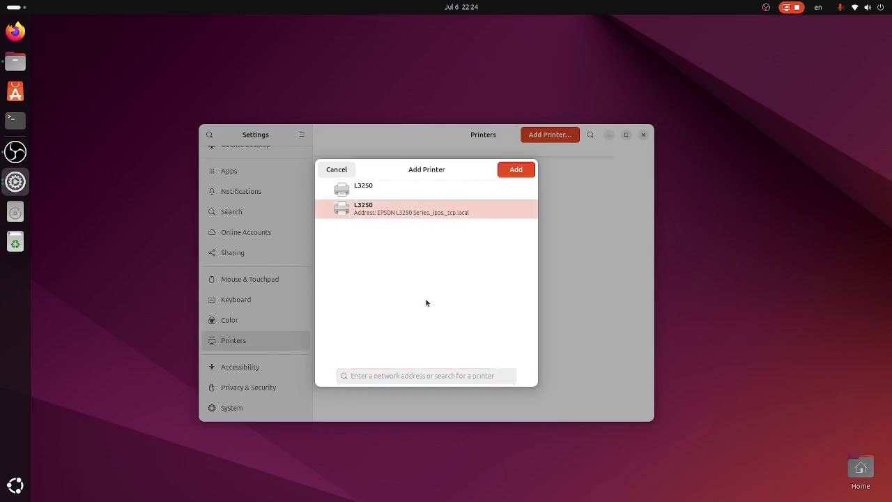
left_click(520, 170)
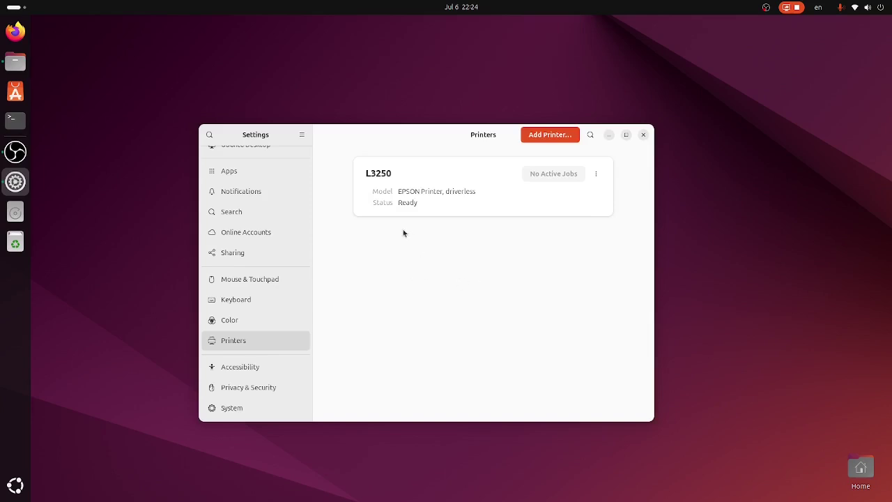
Step: Launch LibreOffice Writer via Activities search and type 'hey' in a new document
left_click(20, 7)
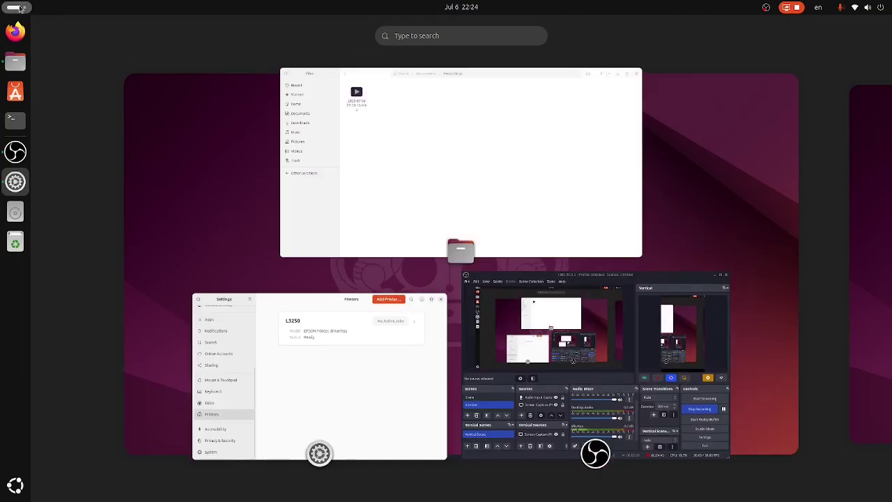
type("write")
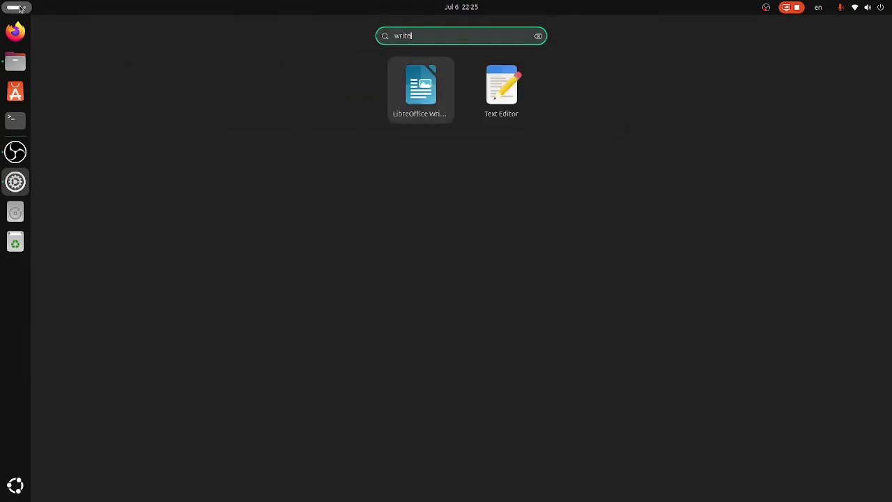
key("Return")
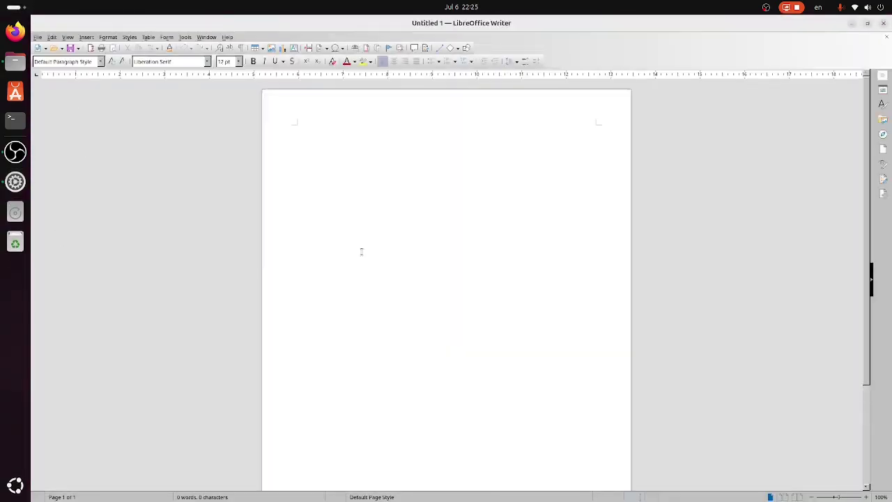
type("hey")
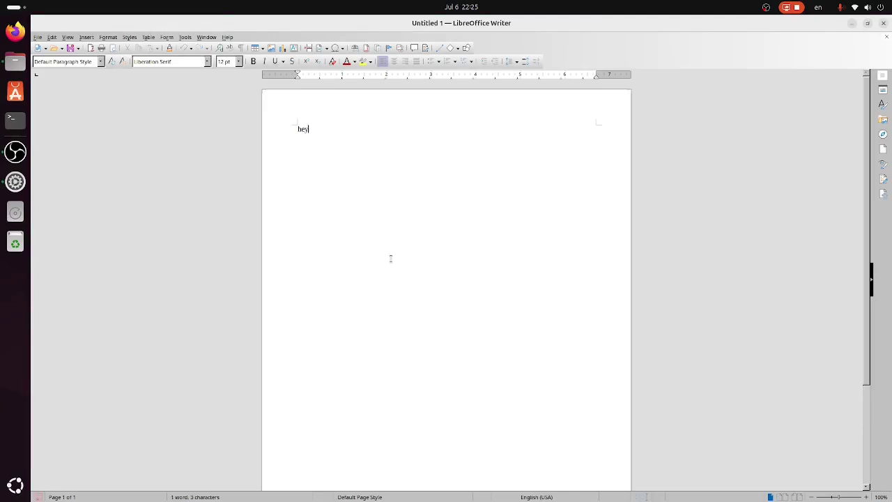
Step: In the Print dialog's General tab, choose EPSON_L3250_Series as the printer
left_click(101, 48)
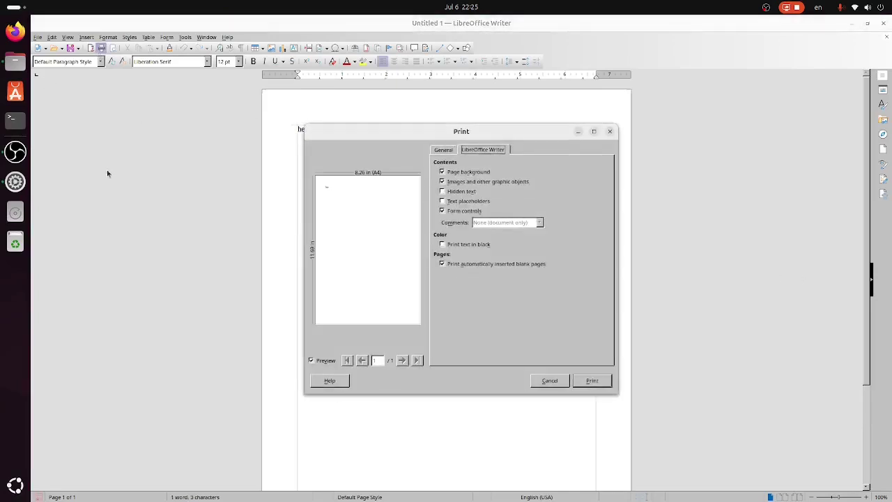
left_click(444, 150)
left_click(605, 175)
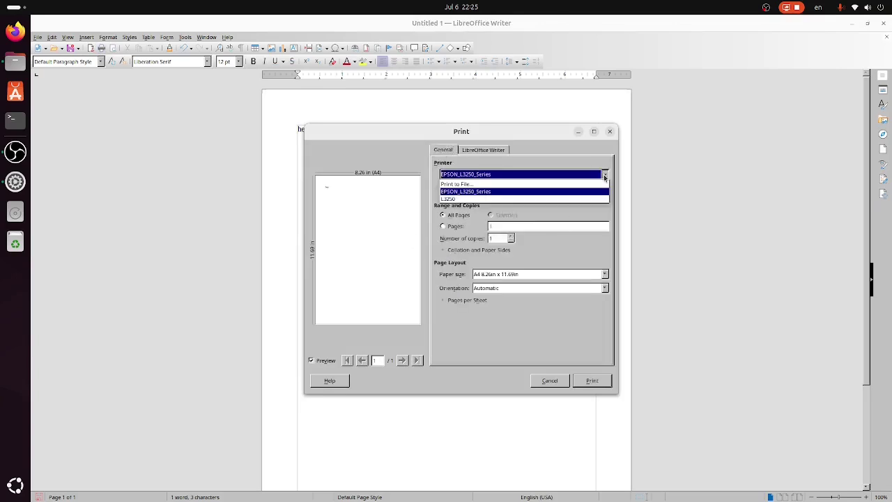
left_click(604, 176)
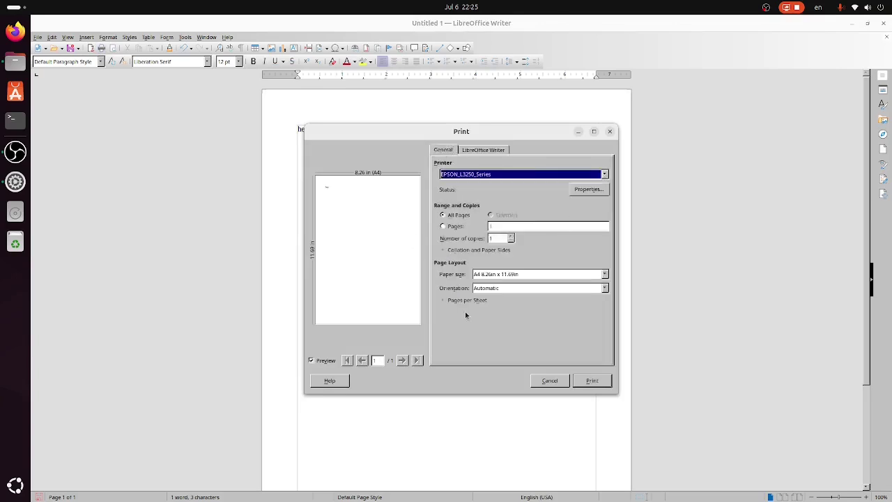
left_click(434, 151)
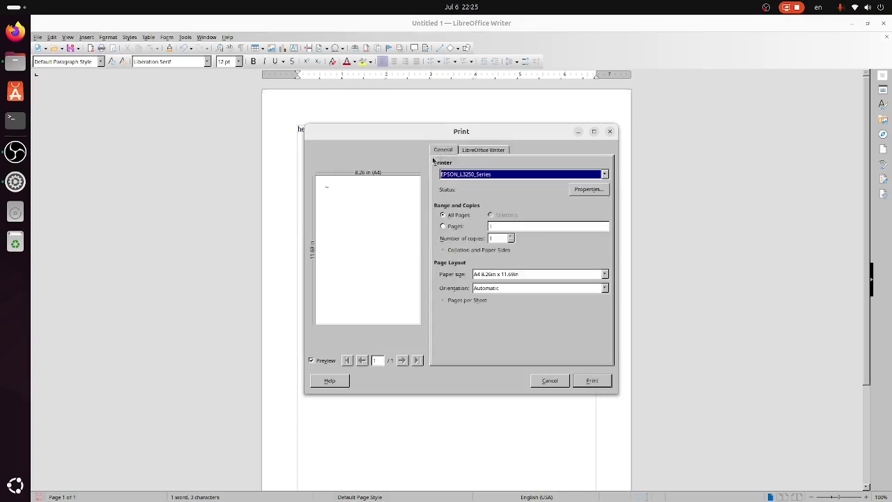
Step: Send the document to EPSON_L3250_Series and minimize Writer to reveal the Printers page
left_click(592, 382)
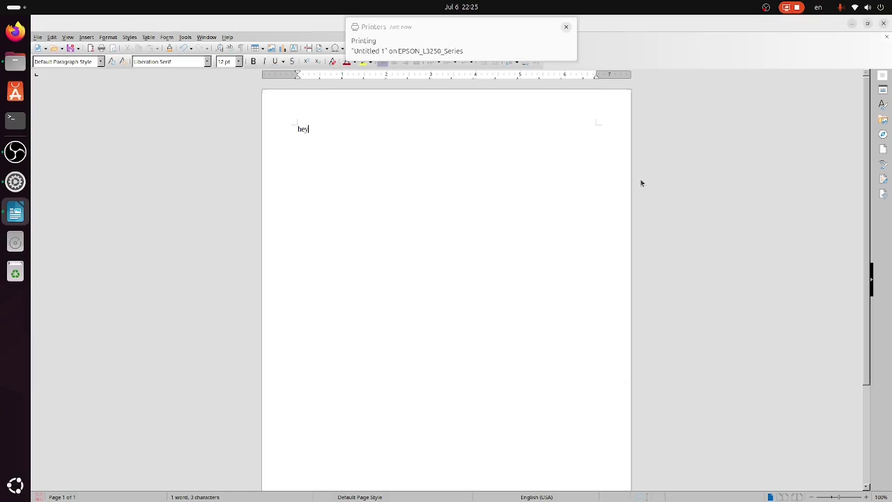
left_click(852, 24)
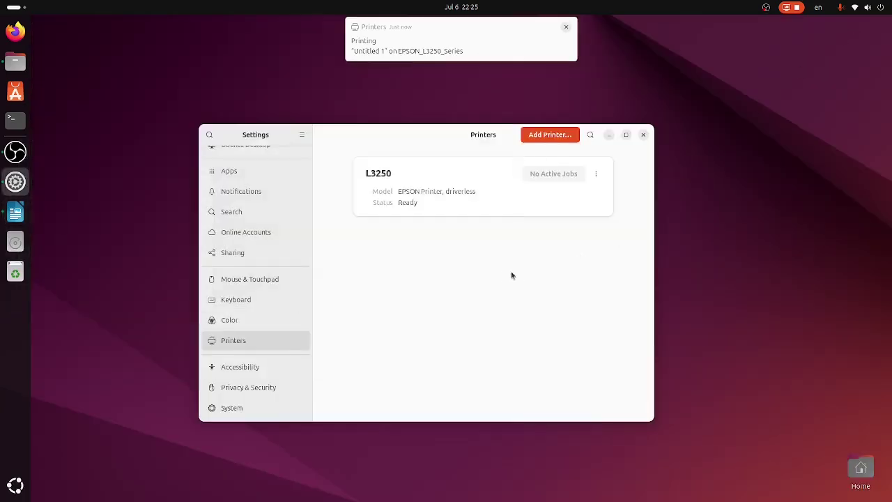